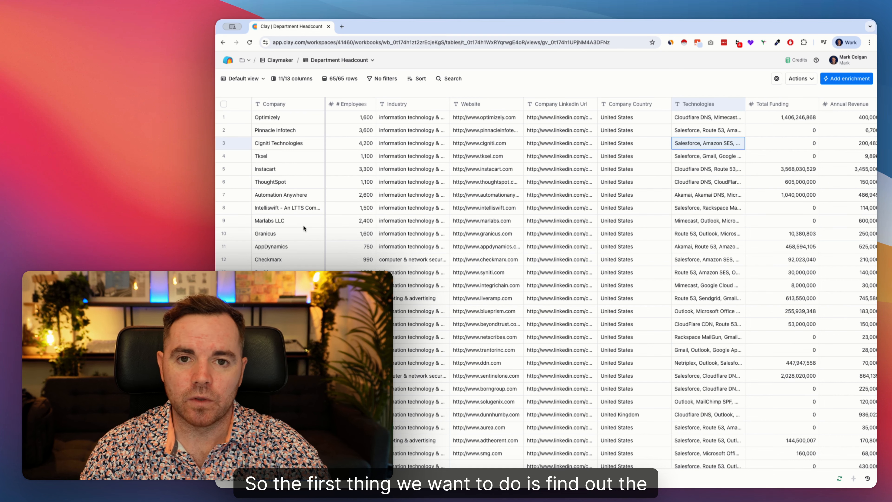
Search the enrichments for "headcount" and choose Find Employee Headcount by Criteria
{"action": "scroll", "coordinate": [475, 184], "scroll_direction": "right", "scroll_amount": 6}
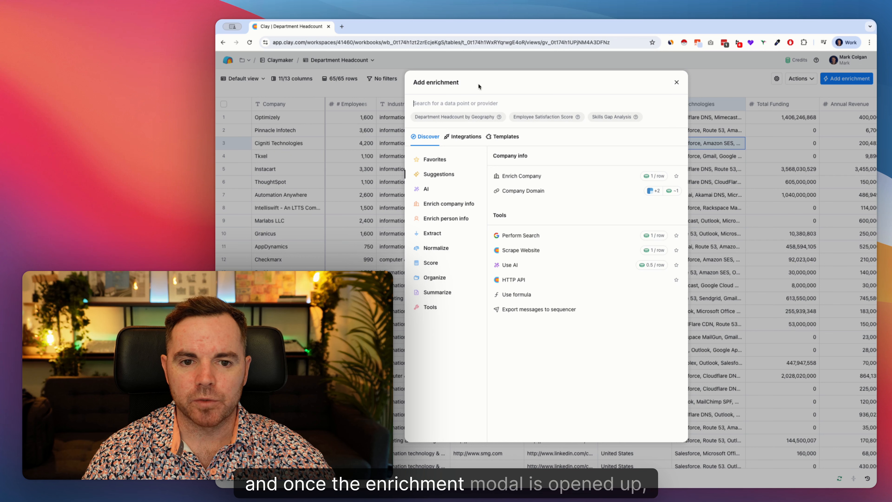
{"action": "type", "text": "he"}
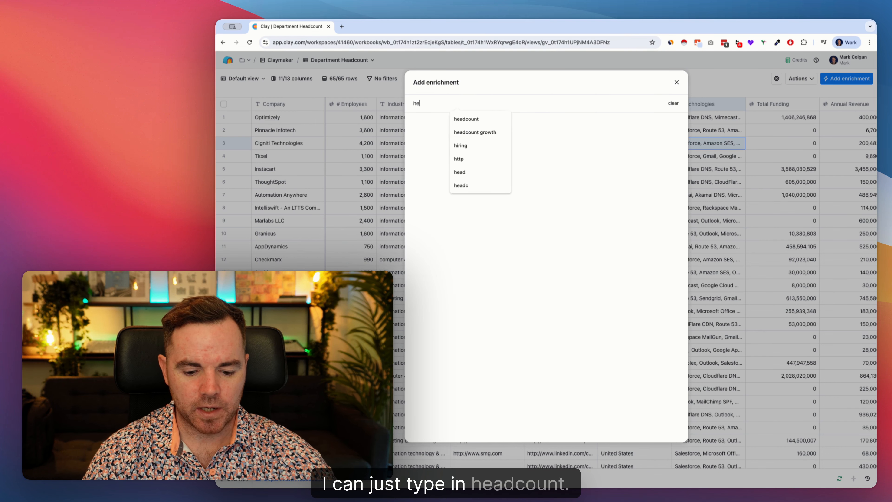
{"action": "type", "text": "adcount"}
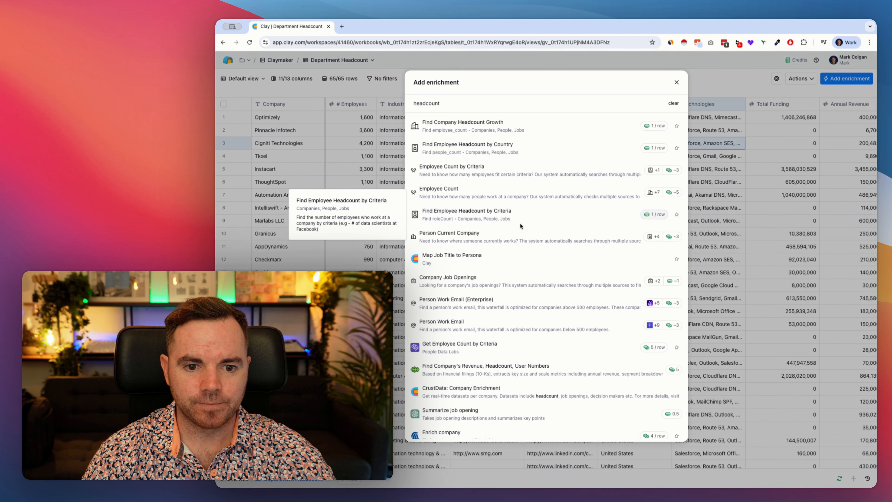
{"action": "left_click", "coordinate": [430, 213]}
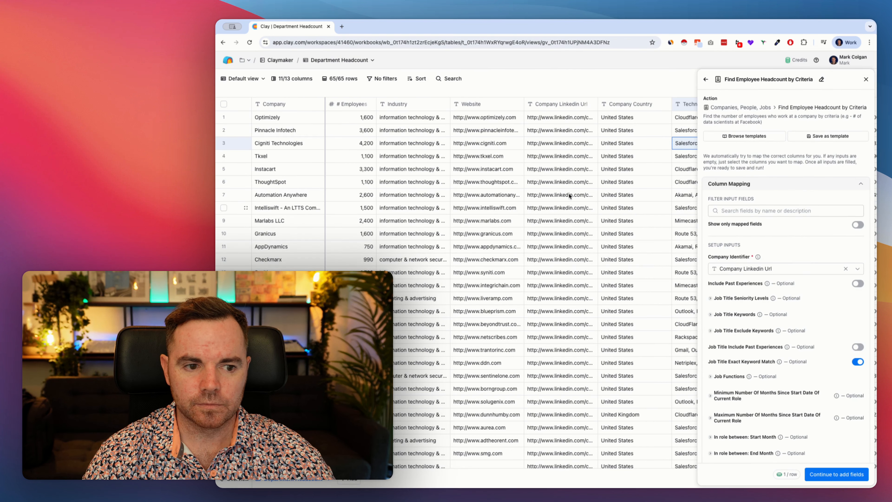
Set the enrichment's job functions to Customer Success and Support, and dismiss the browser's performance alert
{"action": "left_click", "coordinate": [747, 211]}
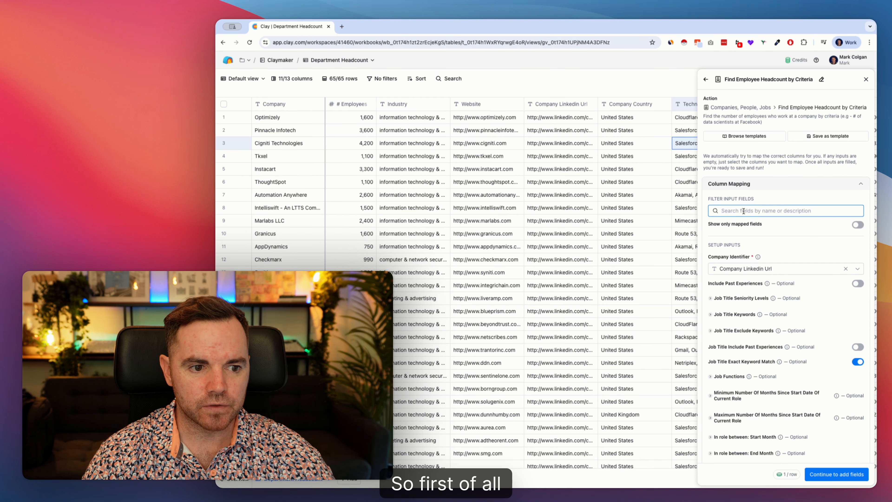
{"action": "mouse_move", "coordinate": [765, 273]}
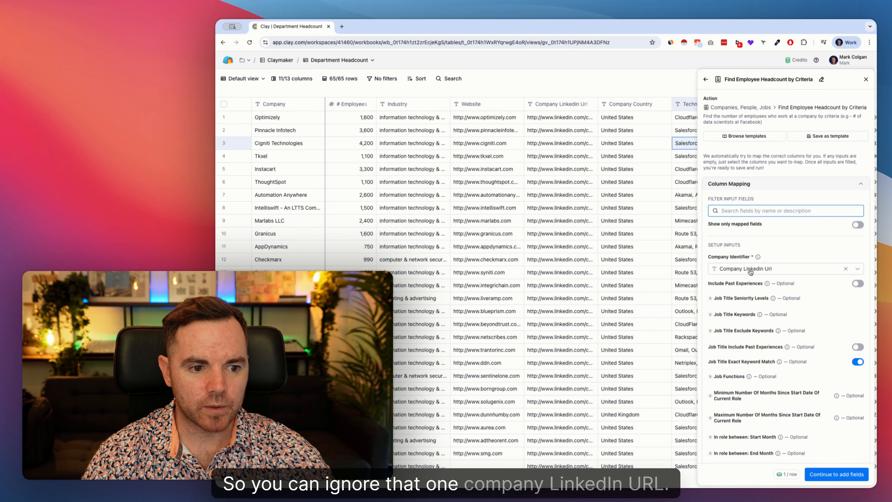
{"action": "scroll", "coordinate": [767, 260], "scroll_direction": "down", "scroll_amount": 5}
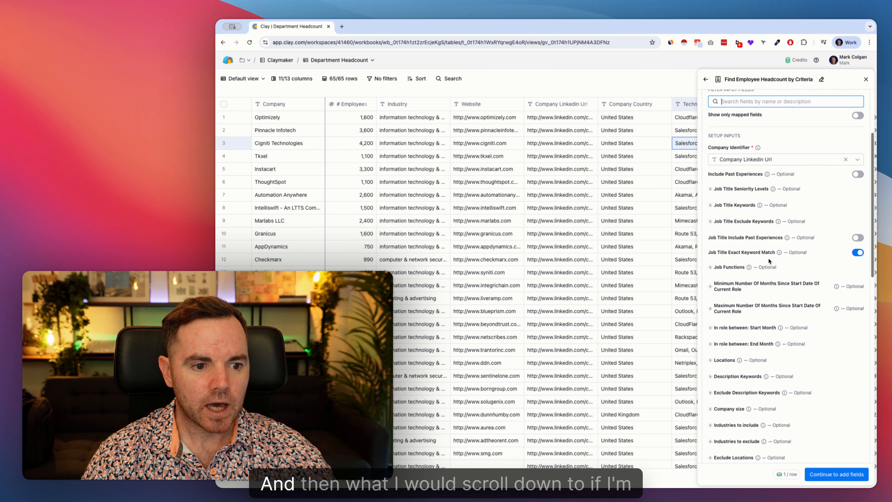
{"action": "left_click", "coordinate": [713, 267]}
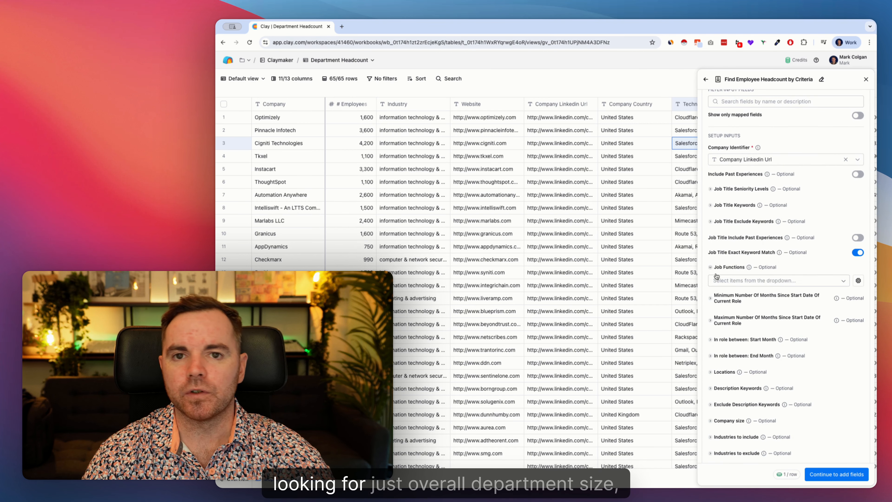
{"action": "left_click", "coordinate": [748, 281]}
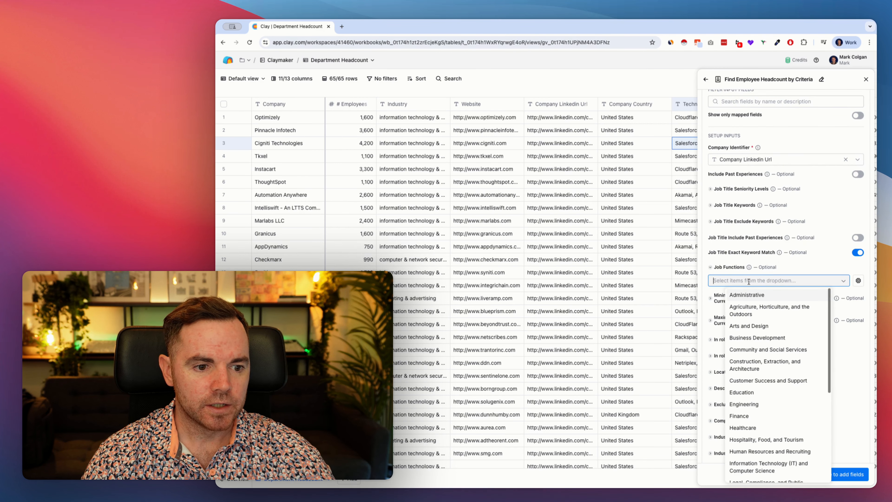
{"action": "scroll", "coordinate": [779, 310], "scroll_direction": "down", "scroll_amount": 1}
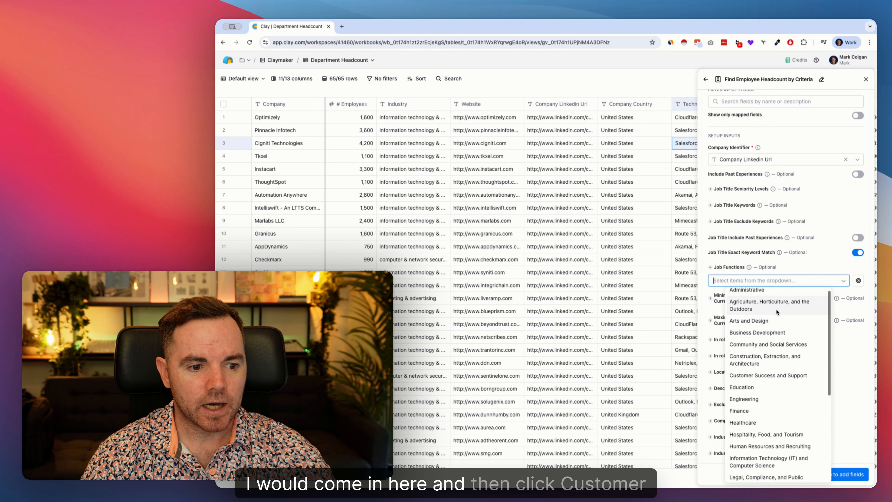
{"action": "left_click", "coordinate": [780, 376]}
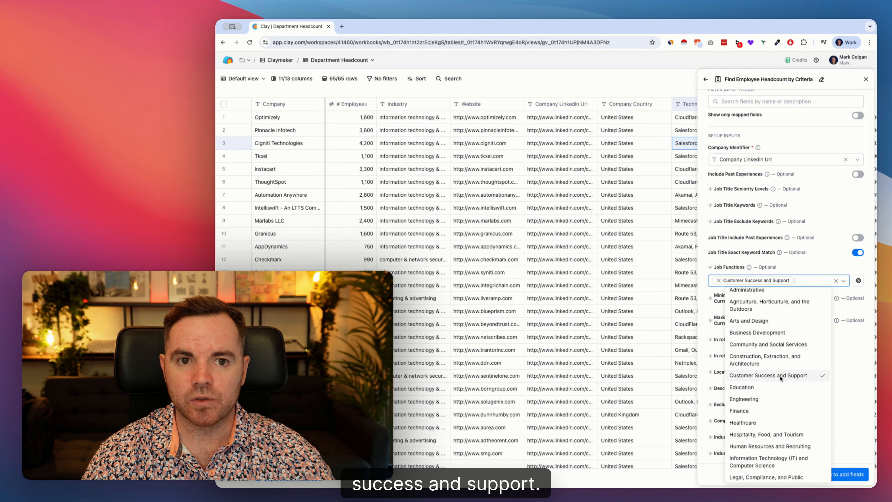
{"action": "scroll", "coordinate": [770, 378], "scroll_direction": "down", "scroll_amount": 3}
{"action": "scroll", "coordinate": [763, 379], "scroll_direction": "down", "scroll_amount": 5}
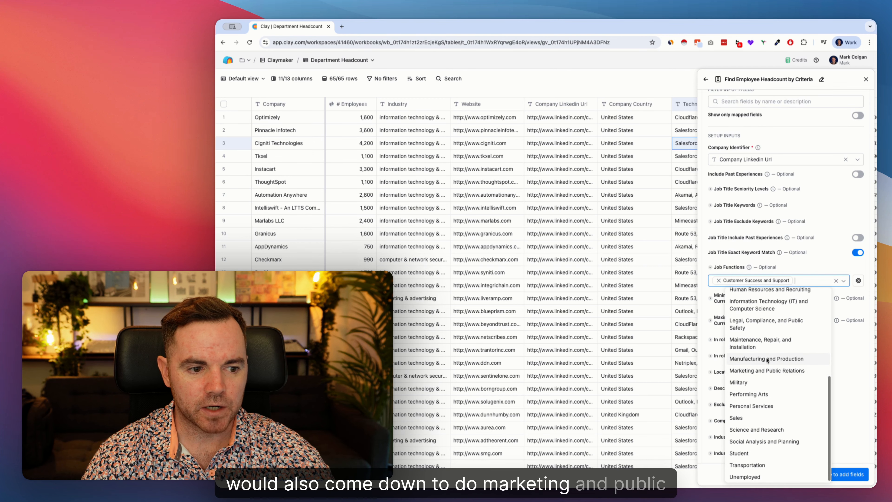
{"action": "left_click", "coordinate": [815, 268]}
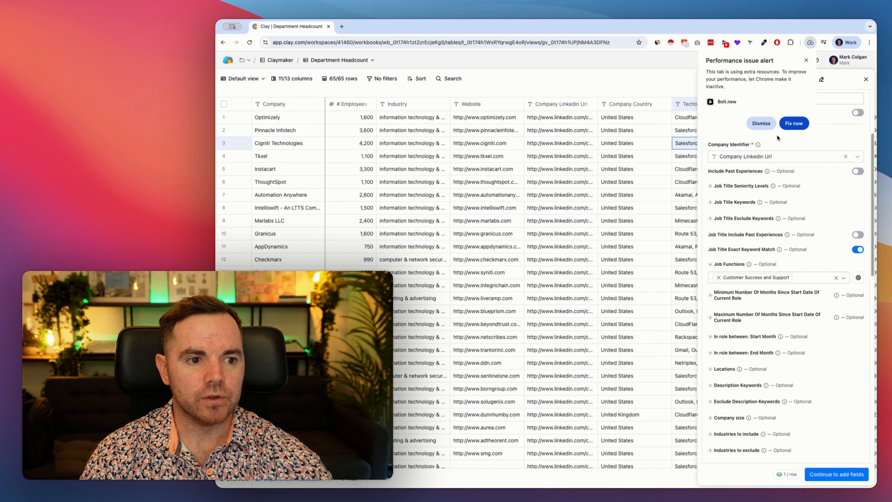
{"action": "left_click", "coordinate": [760, 124]}
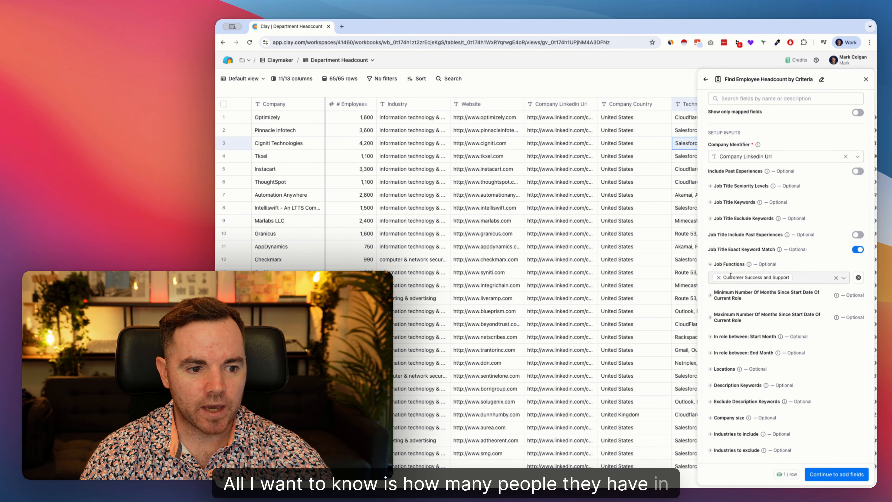
Add Role Count as an output column, then save the enrichment and run it on 10 rows
{"action": "scroll", "coordinate": [752, 278], "scroll_direction": "down", "scroll_amount": 7}
{"action": "scroll", "coordinate": [747, 277], "scroll_direction": "down", "scroll_amount": 7}
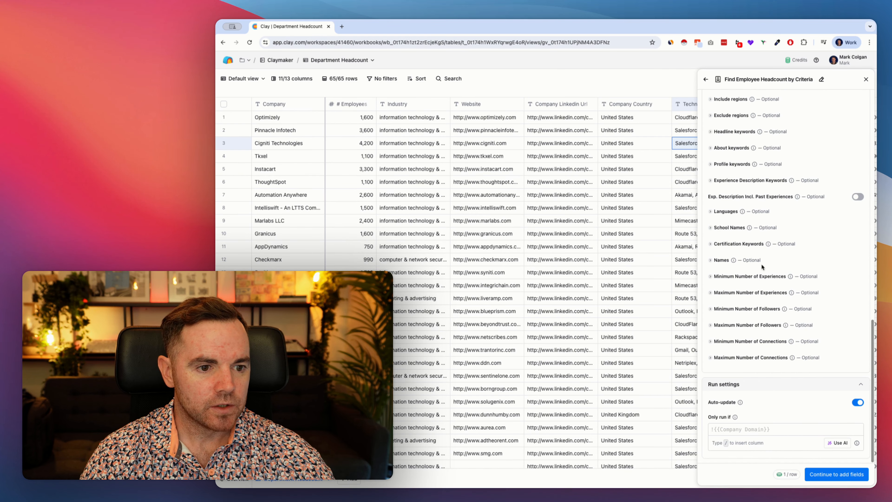
{"action": "left_click", "coordinate": [837, 474]}
{"action": "left_click", "coordinate": [771, 159]}
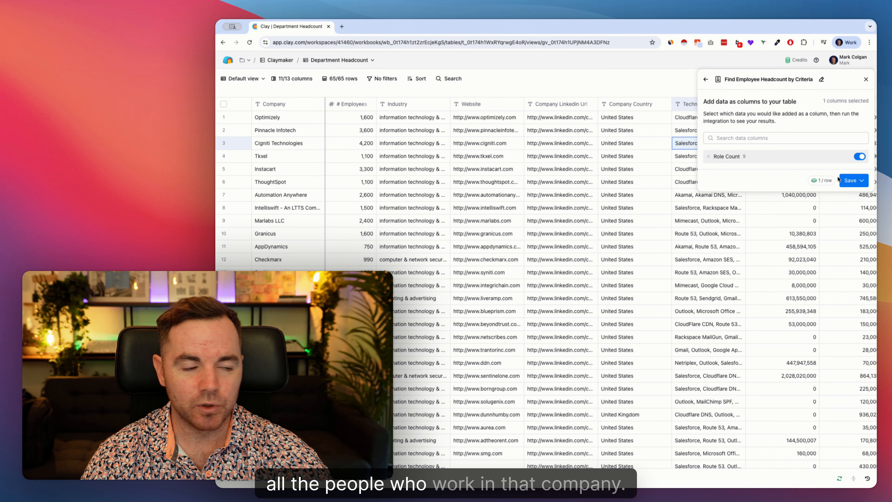
{"action": "left_click", "coordinate": [851, 180]}
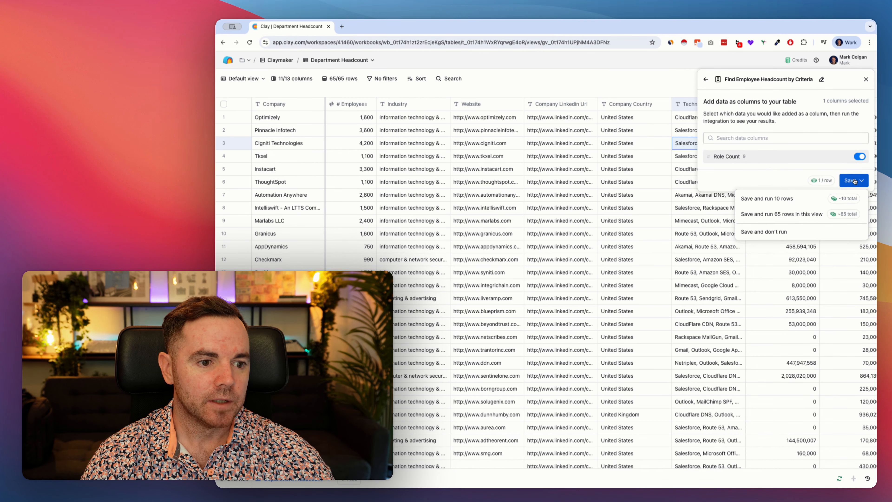
{"action": "left_click", "coordinate": [814, 201]}
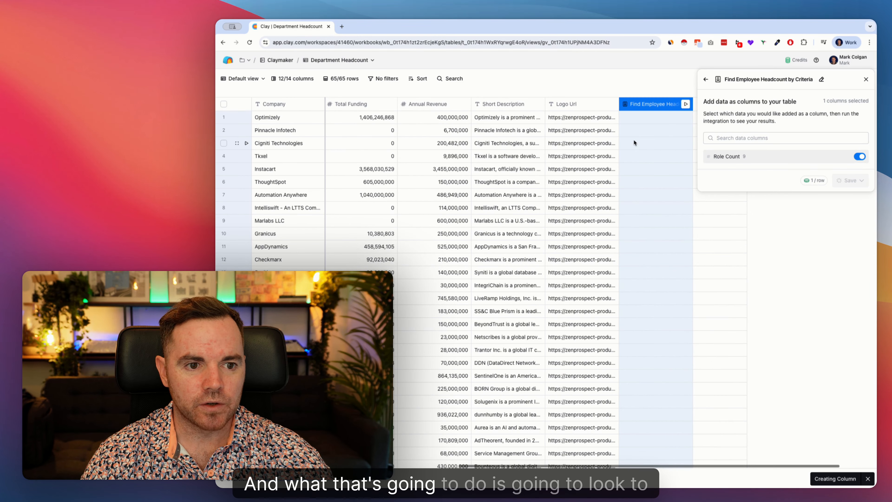
Compare Instacart's role count with its number of employees and inspect the cell details of its headcount result
{"action": "left_click", "coordinate": [634, 143]}
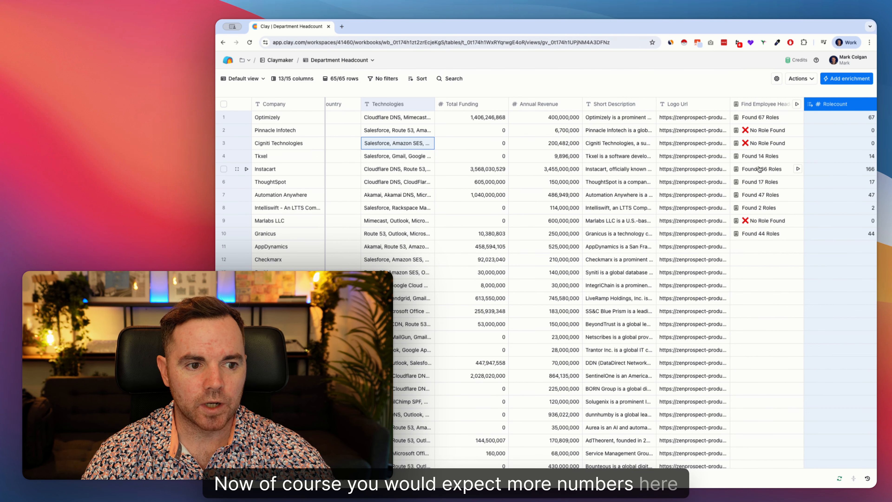
{"action": "scroll", "coordinate": [543, 181], "scroll_direction": "left", "scroll_amount": 10}
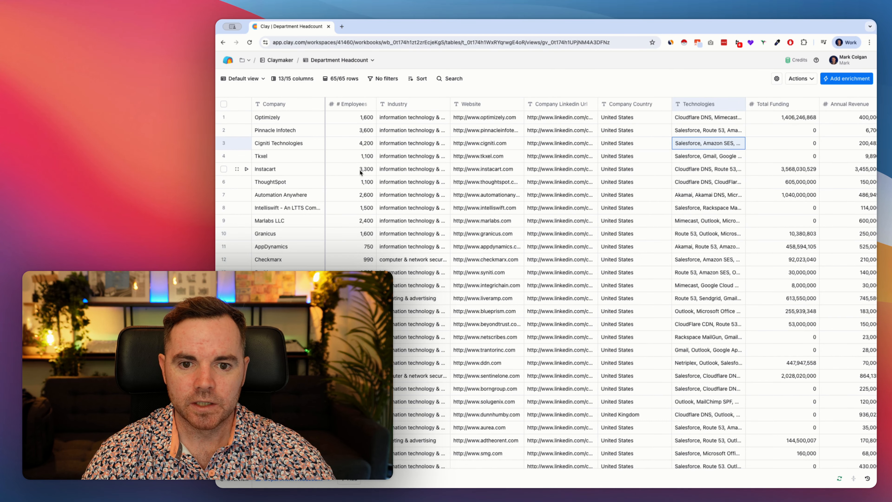
{"action": "scroll", "coordinate": [363, 172], "scroll_direction": "right", "scroll_amount": 10}
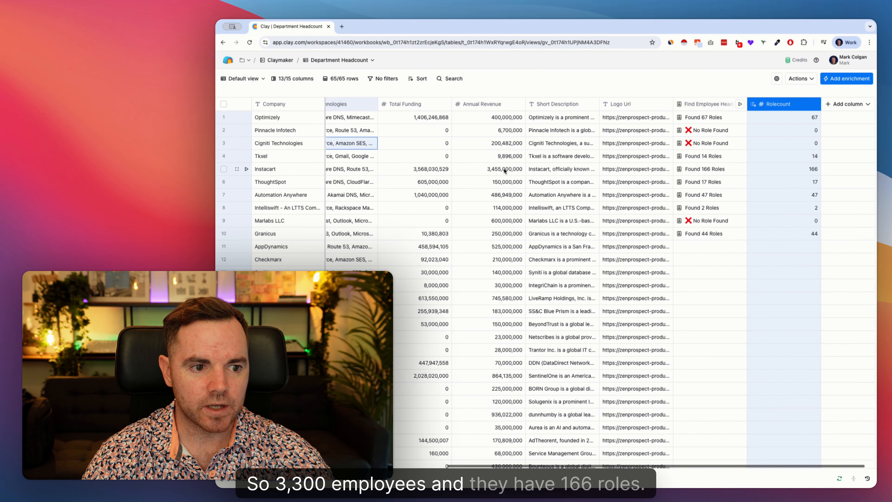
{"action": "left_click", "coordinate": [703, 170]}
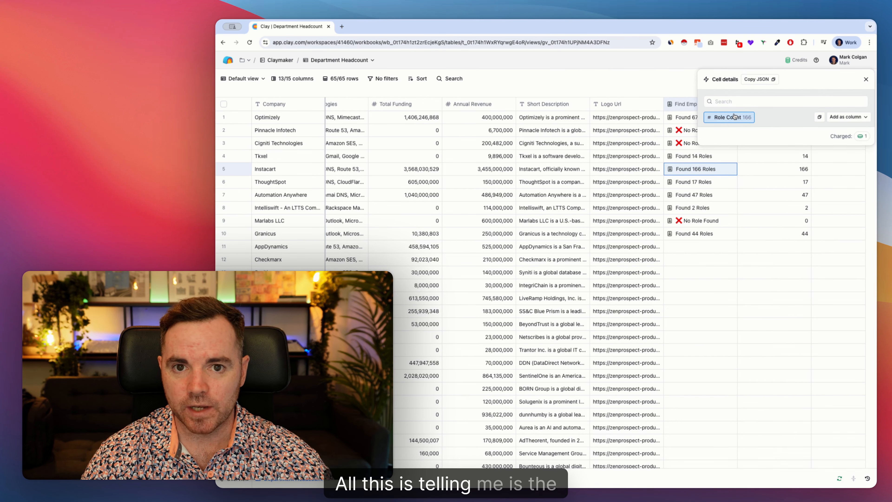
{"action": "left_click", "coordinate": [866, 79]}
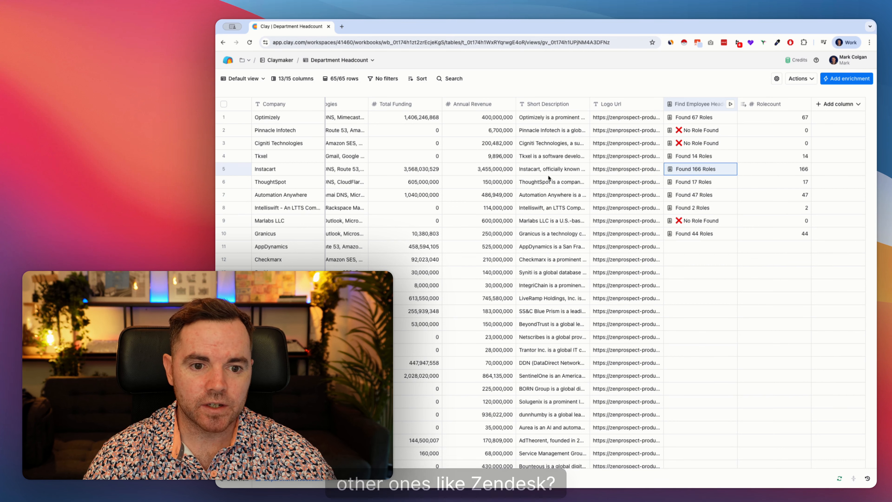
Filter the table to rows where Technologies contains "intercom"
{"action": "scroll", "coordinate": [572, 172], "scroll_direction": "left", "scroll_amount": 10}
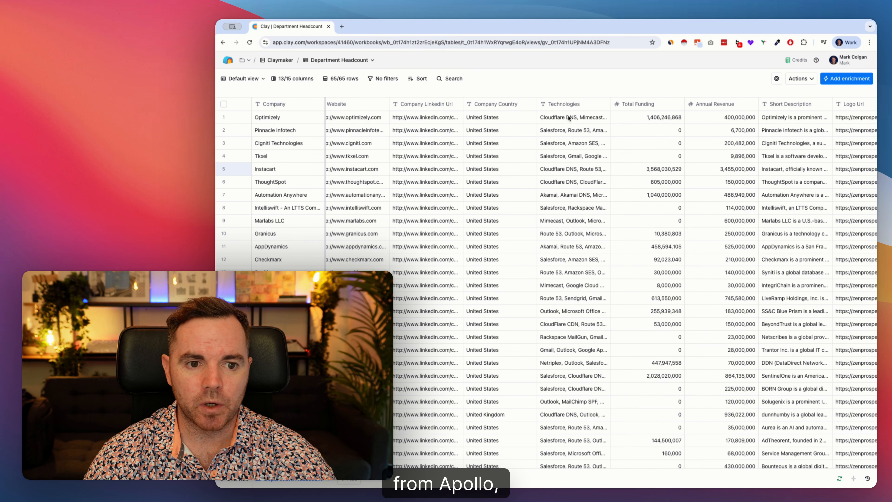
{"action": "left_click", "coordinate": [569, 107]}
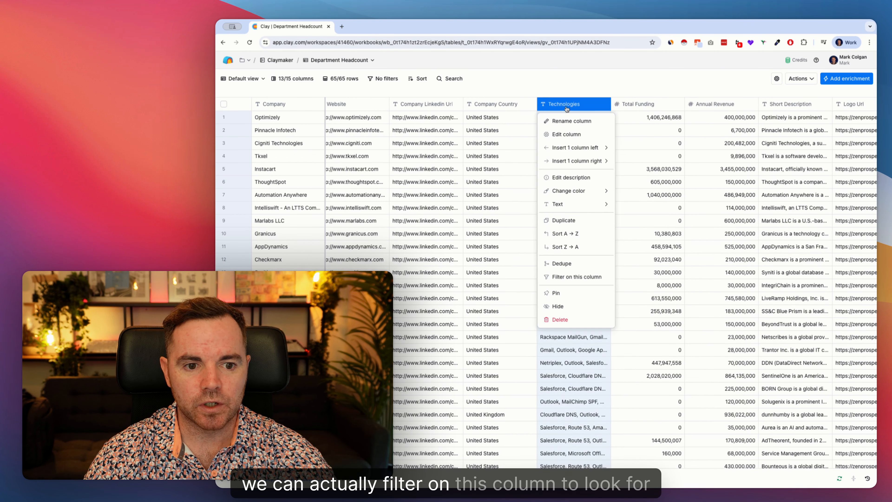
{"action": "left_click", "coordinate": [566, 276]}
{"action": "left_click", "coordinate": [486, 98]}
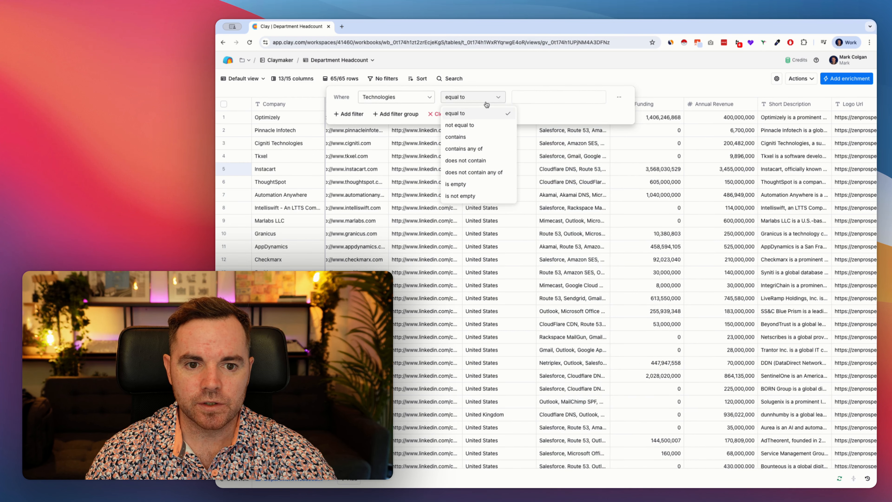
{"action": "left_click", "coordinate": [464, 136]}
{"action": "left_click", "coordinate": [537, 101]}
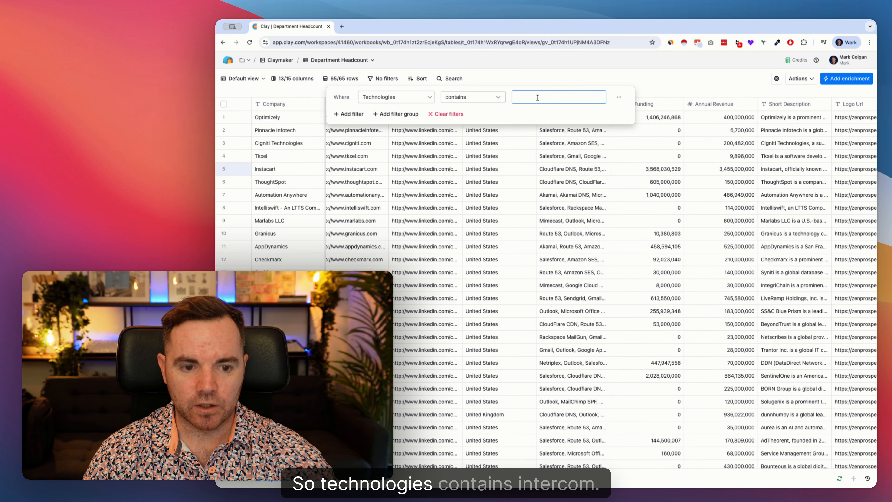
{"action": "type", "text": "intercom"}
{"action": "key", "text": "Return"}
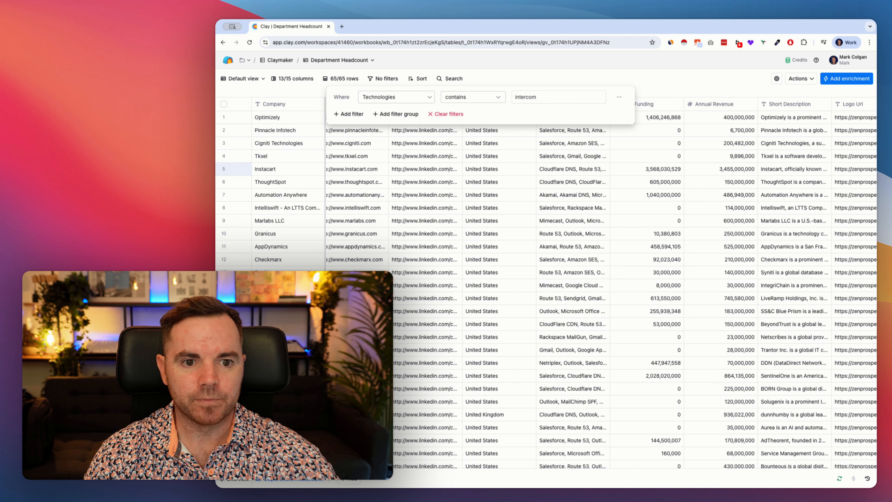
{"action": "double_click", "coordinate": [561, 97]}
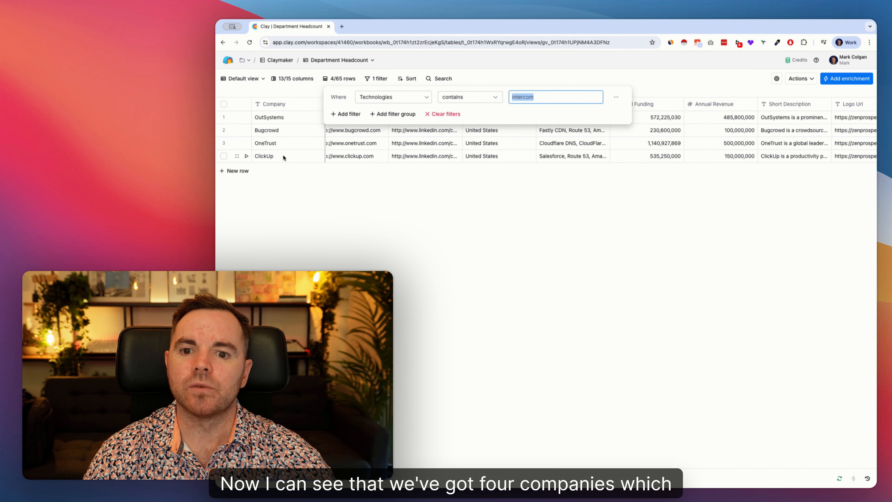
Add a second filter joined with Or, where Technologies contains "zendesk"
{"action": "left_click", "coordinate": [351, 118]}
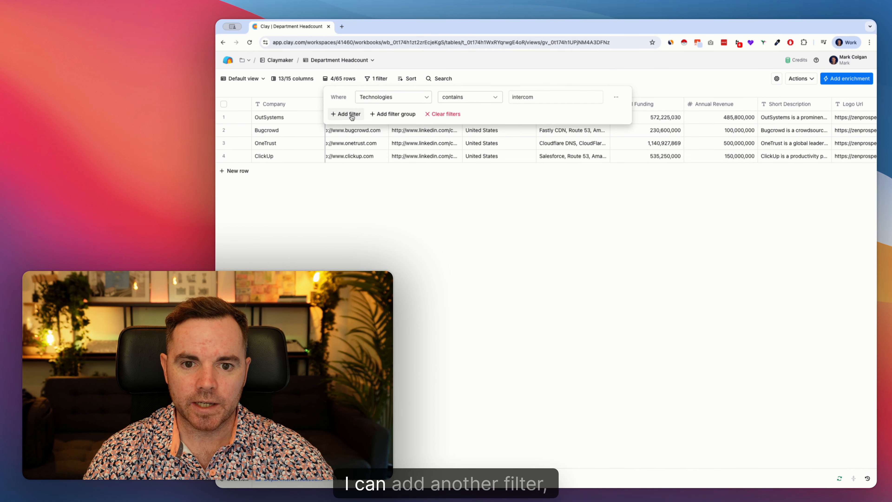
{"action": "left_click", "coordinate": [348, 121]}
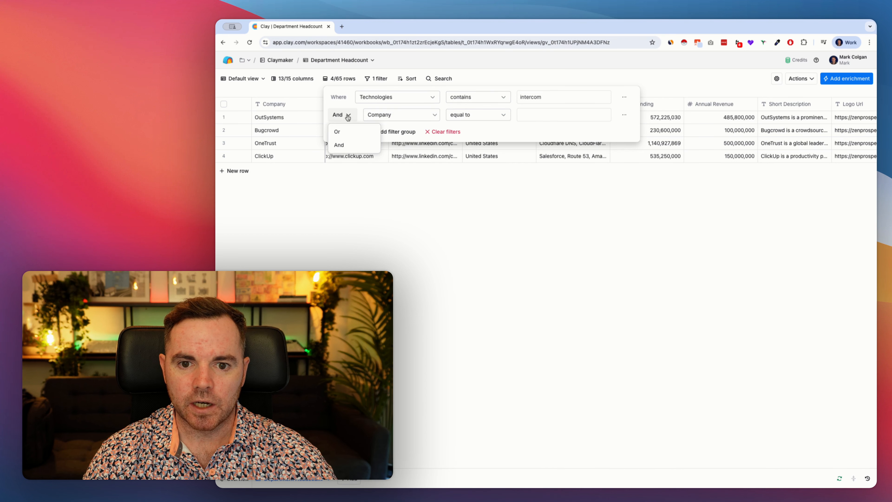
{"action": "left_click", "coordinate": [339, 144]}
{"action": "left_click", "coordinate": [400, 114]}
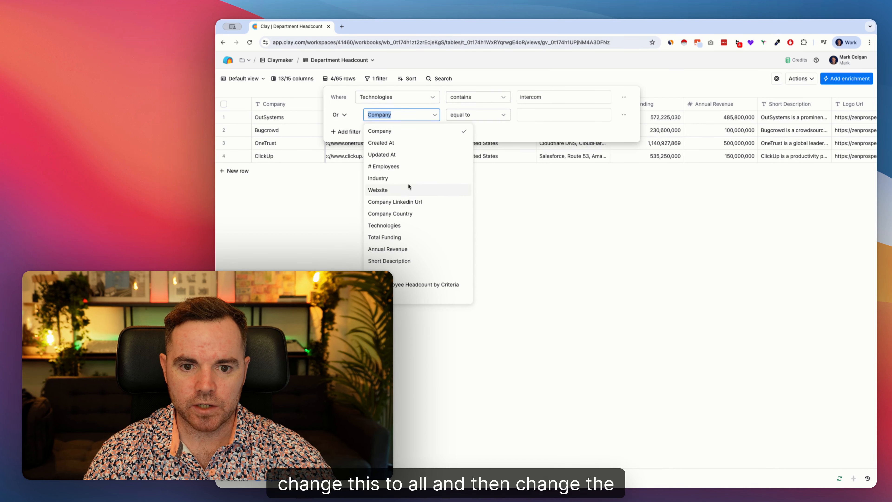
{"action": "type", "text": "tec"}
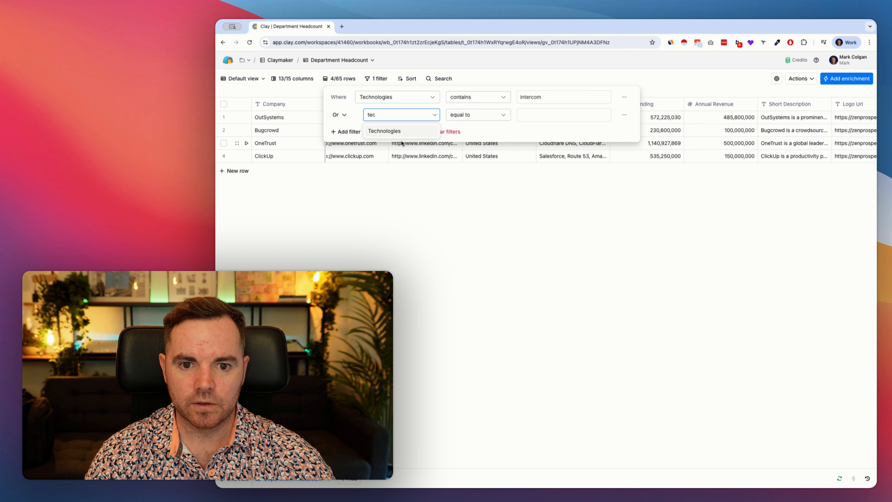
{"action": "left_click", "coordinate": [390, 131]}
{"action": "left_click", "coordinate": [478, 115]}
{"action": "left_click", "coordinate": [477, 152]}
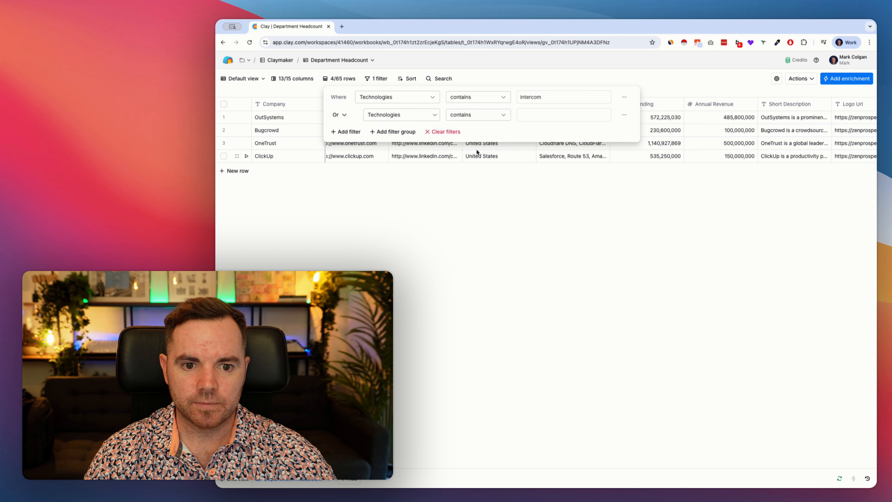
{"action": "type", "text": "zendesk"}
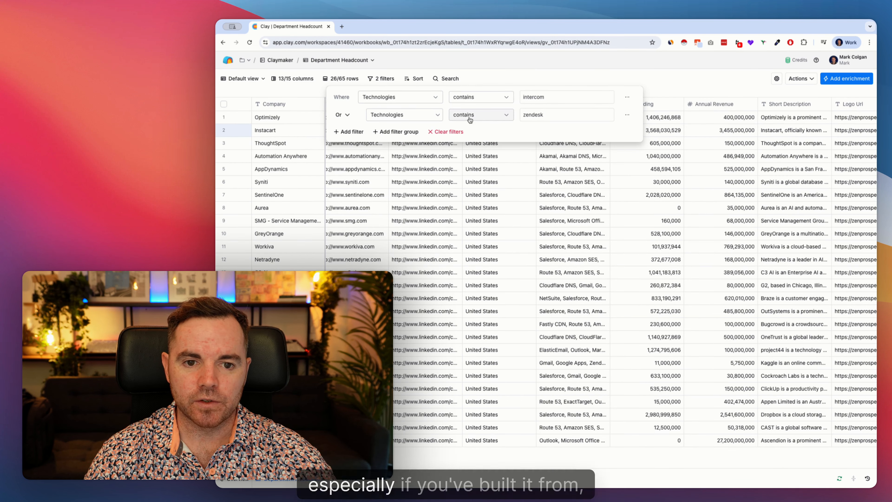
Run the existing employee headcount enrichment individually for the rows from AppDynamics to Workiva in the filtered table
{"action": "left_click", "coordinate": [572, 171]}
{"action": "scroll", "coordinate": [597, 133], "scroll_direction": "right", "scroll_amount": 3}
{"action": "scroll", "coordinate": [597, 133], "scroll_direction": "right", "scroll_amount": 3}
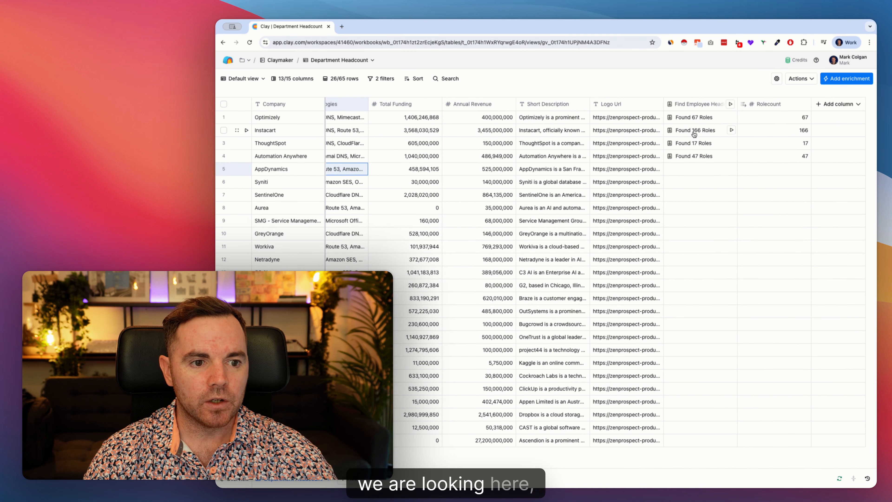
{"action": "left_click", "coordinate": [732, 169]}
{"action": "left_click", "coordinate": [731, 182]}
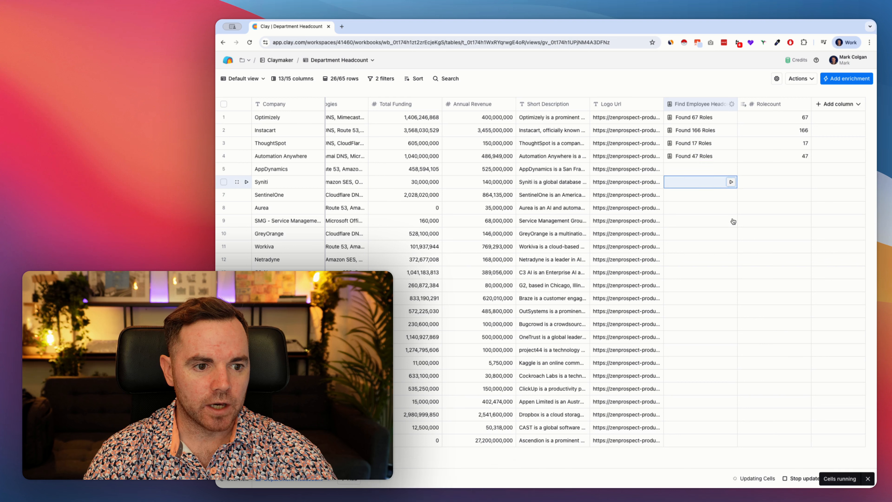
{"action": "left_click", "coordinate": [731, 207]}
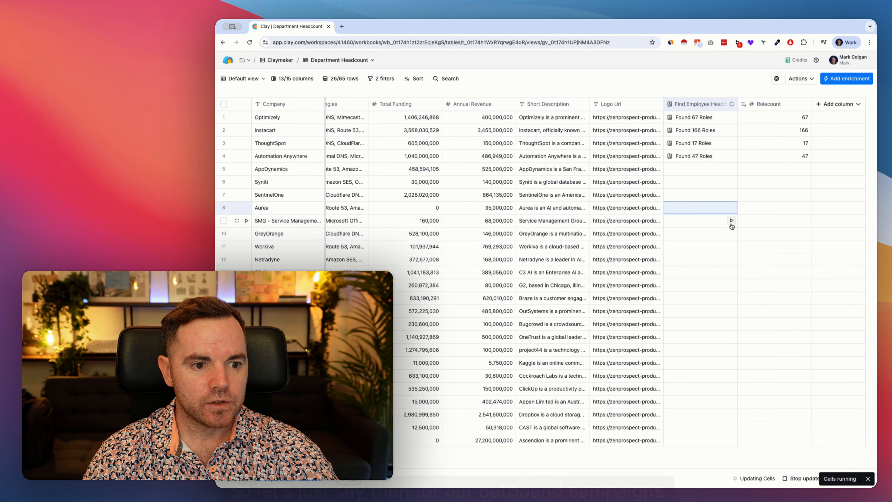
{"action": "left_click", "coordinate": [732, 222]}
{"action": "left_click", "coordinate": [732, 231]}
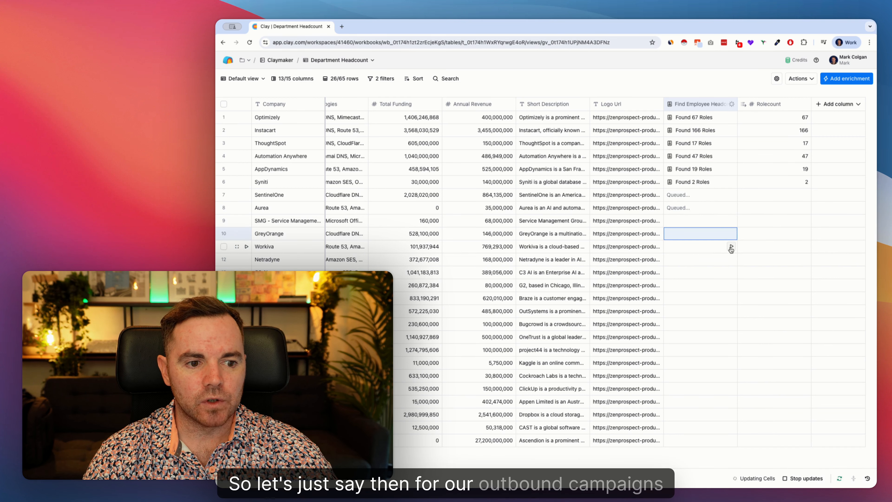
{"action": "left_click", "coordinate": [732, 231]}
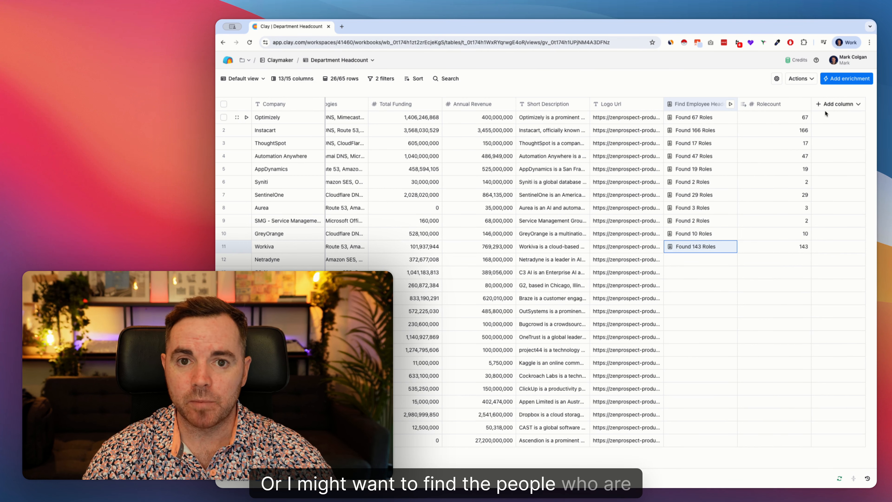
Search the enrichments for Apollo and add its "Find people at company by job title" enrichment as a new column
{"action": "left_click", "coordinate": [838, 106]}
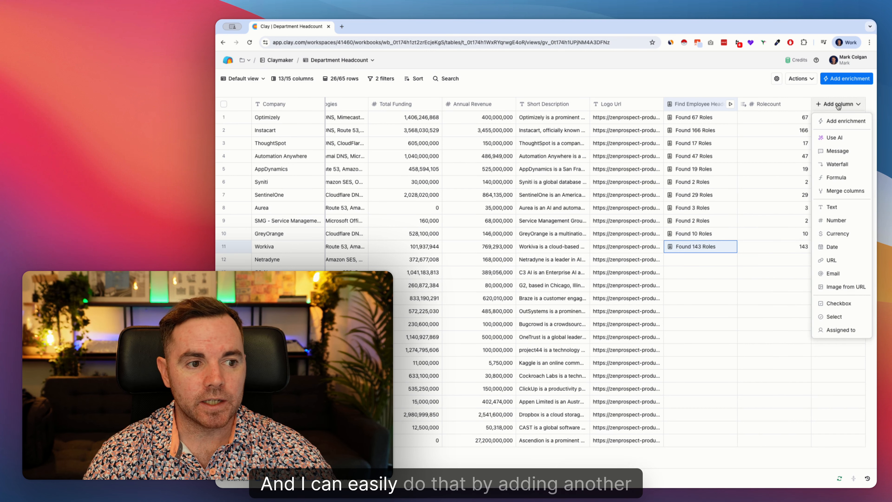
{"action": "left_click", "coordinate": [845, 121]}
{"action": "type", "text": "apoll"}
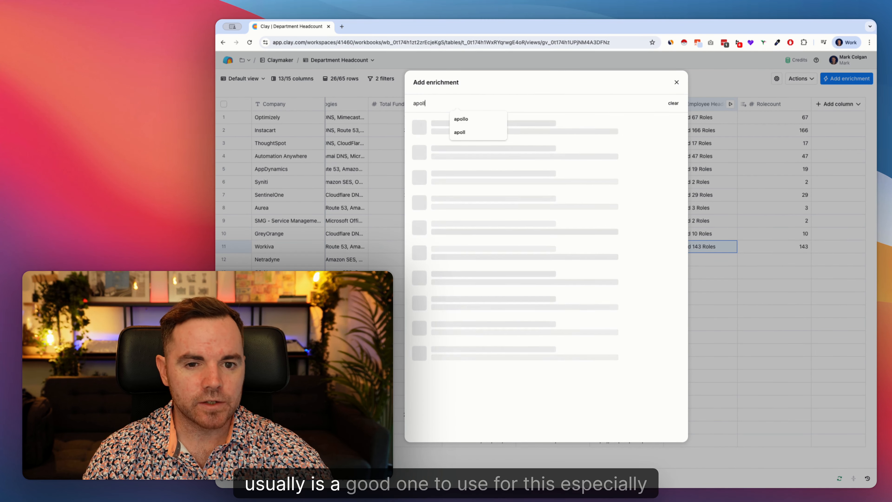
{"action": "left_click", "coordinate": [479, 119]}
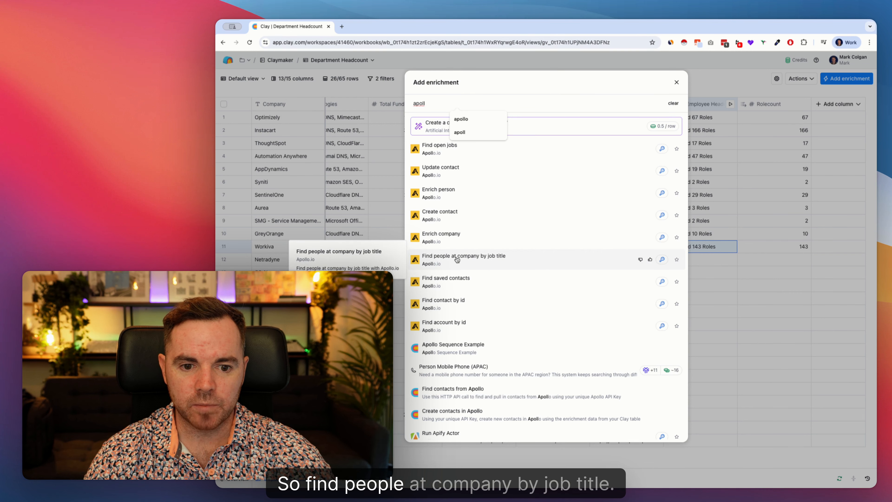
{"action": "left_click", "coordinate": [526, 252]}
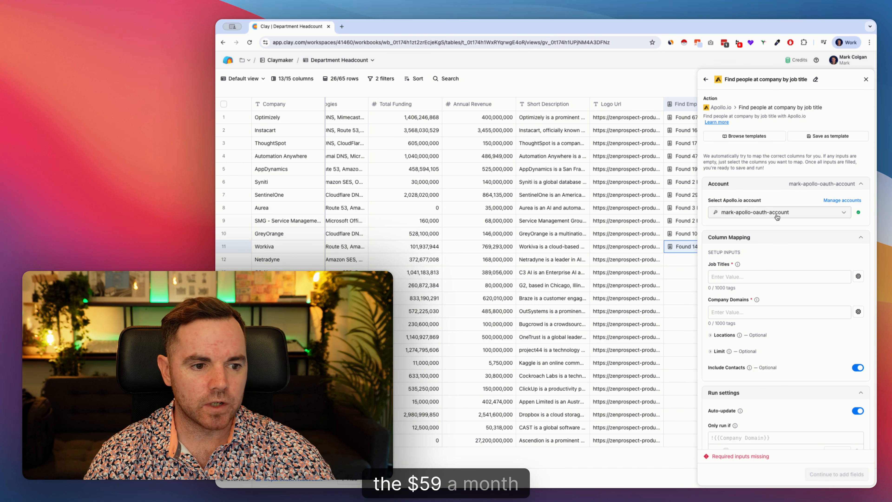
Enter "customer Success" in quotation marks as a Job Titles tag for the people search
{"action": "scroll", "coordinate": [778, 217], "scroll_direction": "down", "scroll_amount": 2}
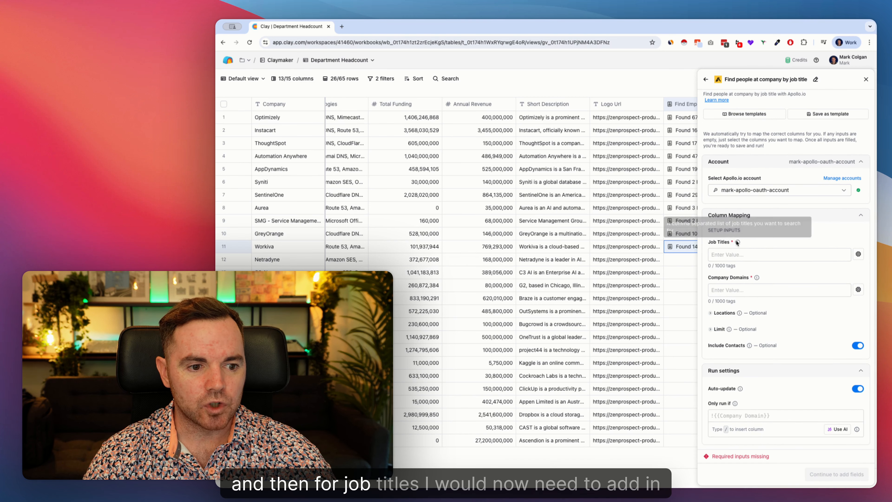
{"action": "left_click", "coordinate": [737, 254]}
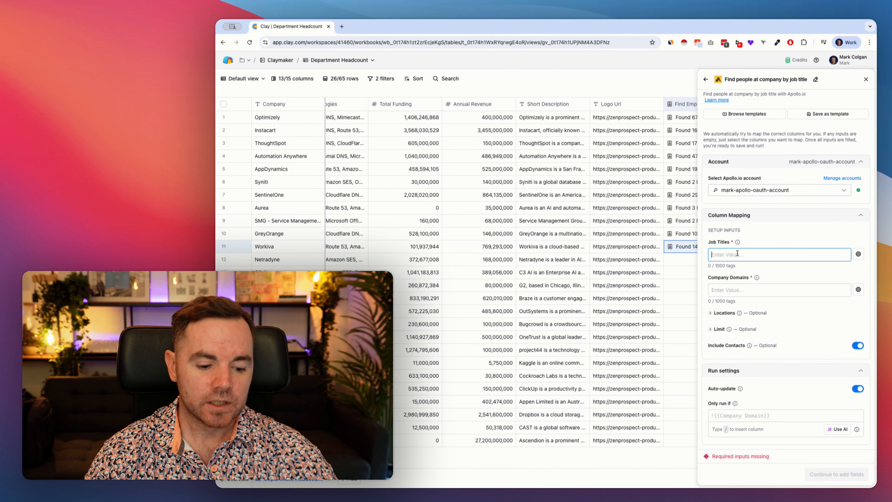
{"action": "type", "text": "\"customer Suv"}
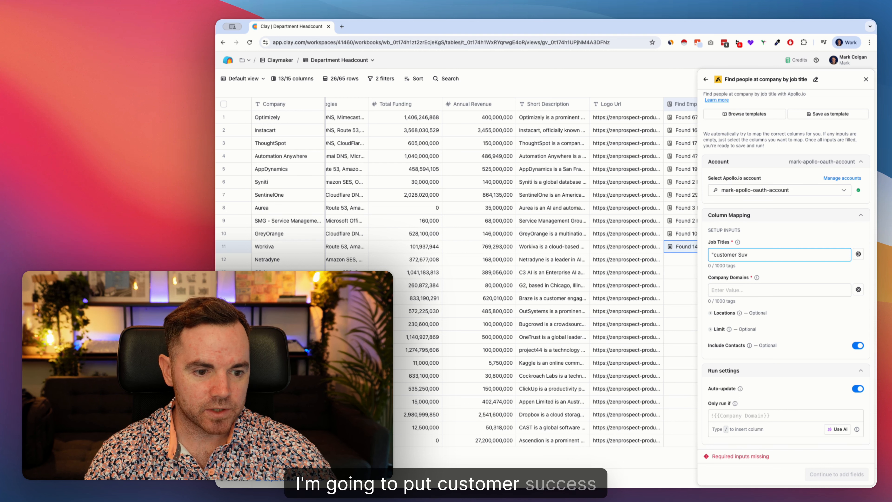
{"action": "key", "text": "BackSpace"}
{"action": "type", "text": "ccess\""}
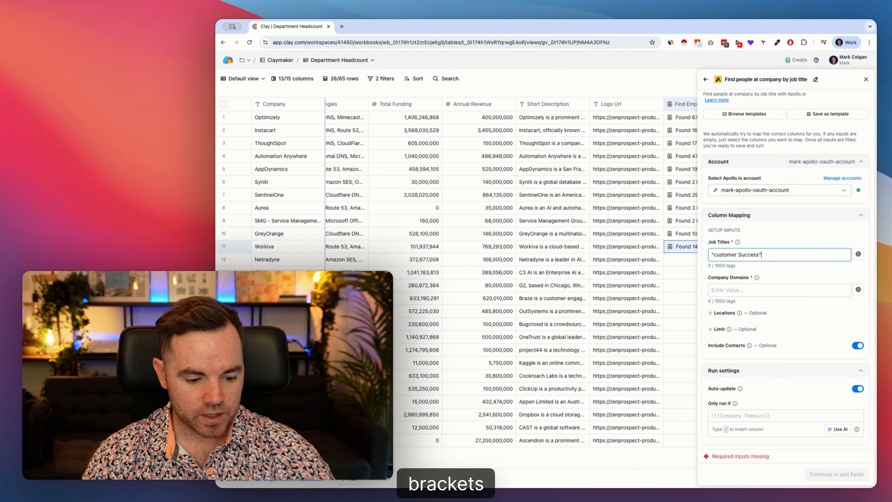
{"action": "key", "text": "Return"}
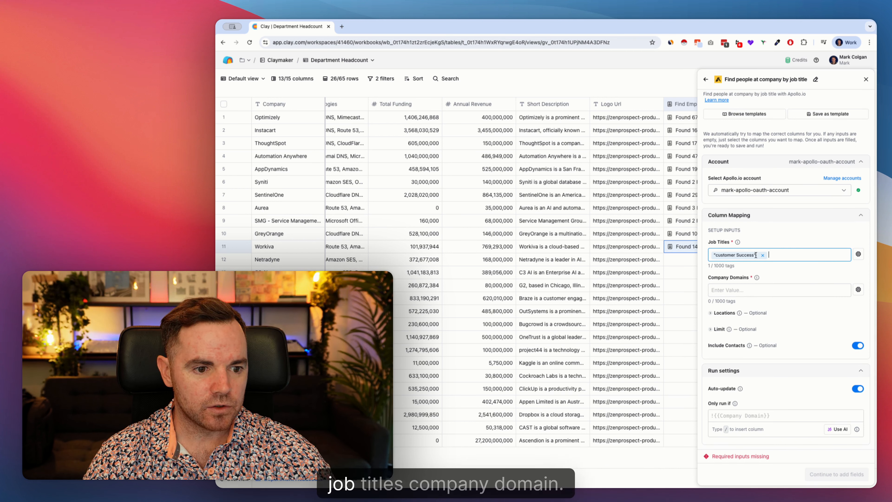
Map the required Company Domains input of the people search to the Website column
{"action": "left_click", "coordinate": [743, 289]}
{"action": "type", "text": "/"}
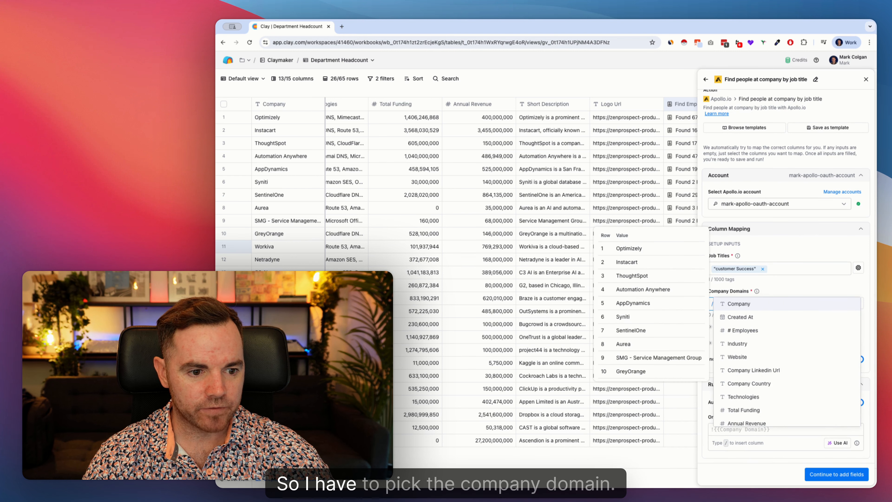
{"action": "left_click", "coordinate": [745, 356]}
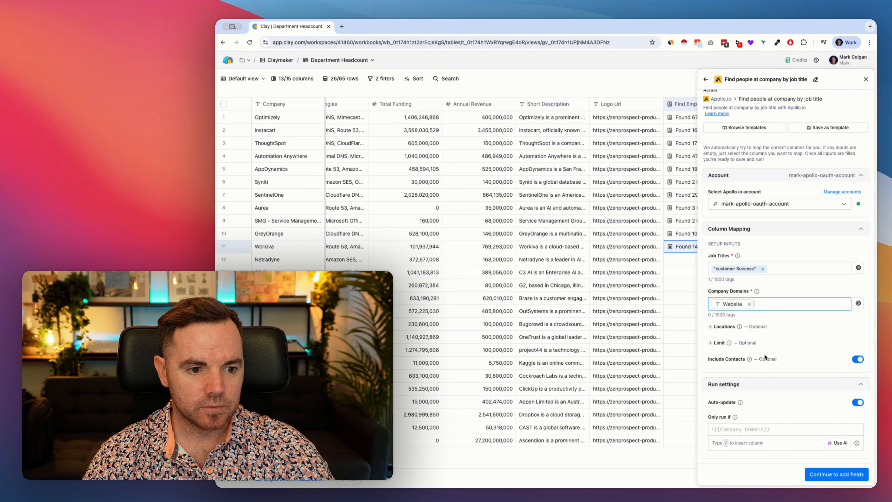
Review the available People output fields without adding any, then save the people search and run it on 10 rows
{"action": "left_click", "coordinate": [847, 476]}
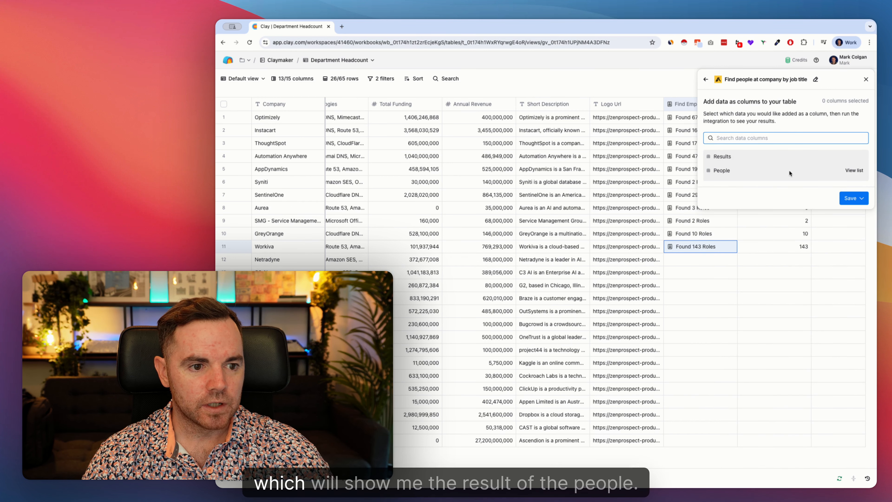
{"action": "left_click", "coordinate": [737, 173]}
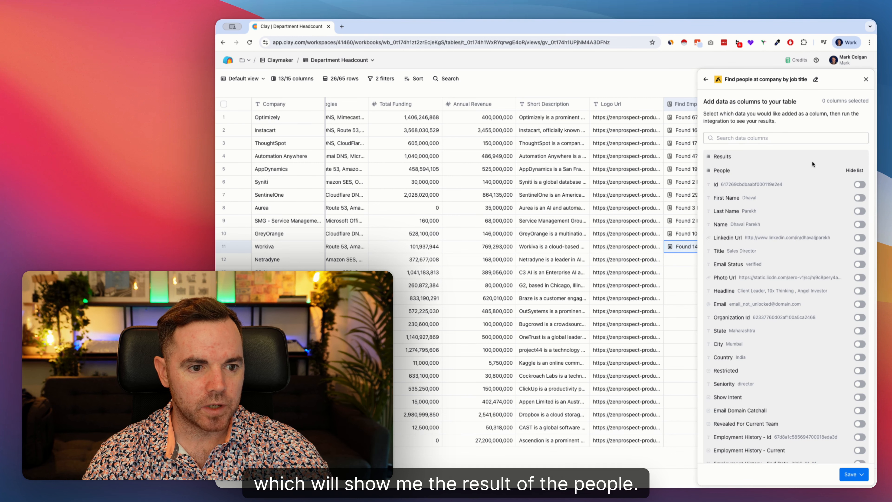
{"action": "left_click", "coordinate": [855, 170]}
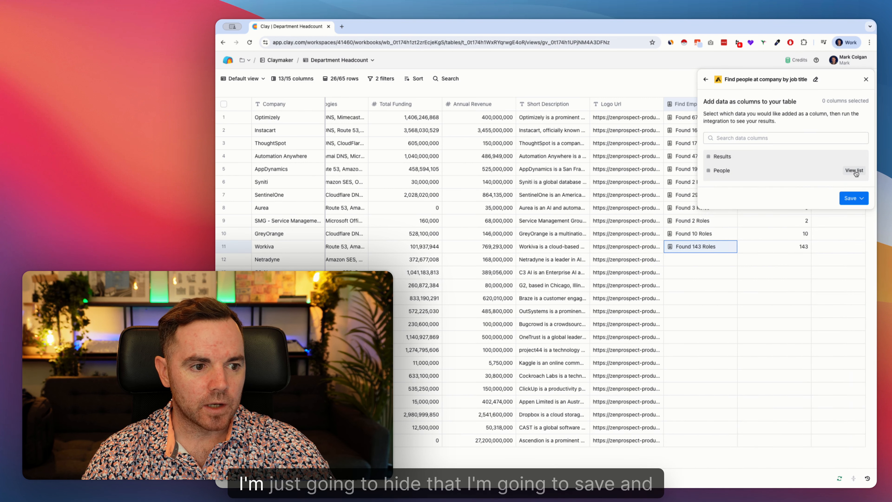
{"action": "left_click", "coordinate": [859, 199]}
{"action": "left_click", "coordinate": [823, 215]}
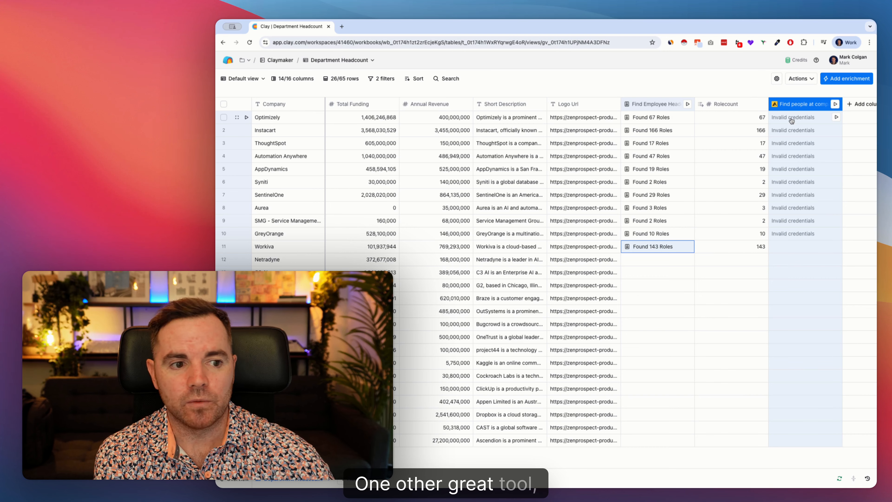
Search the enrichments for "headcount" and add a second Find Employee Headcount by Criteria enrichment
{"action": "scroll", "coordinate": [804, 123], "scroll_direction": "right", "scroll_amount": 2}
{"action": "left_click", "coordinate": [846, 105]}
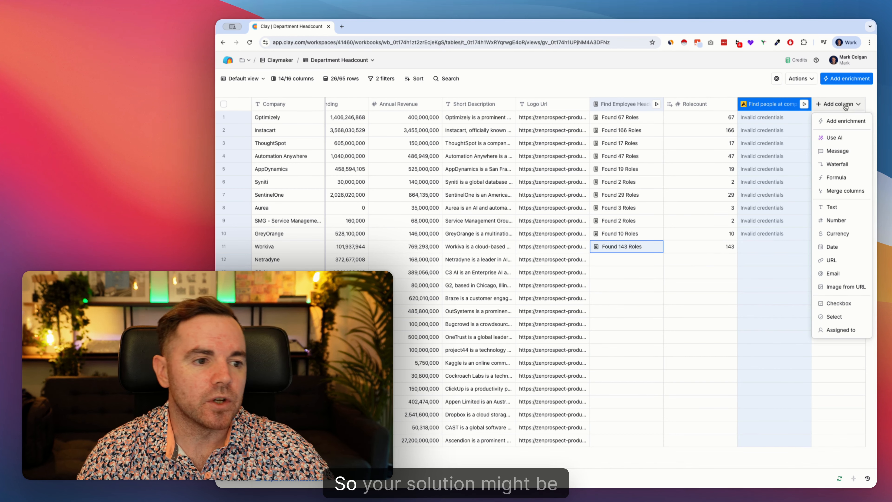
{"action": "left_click", "coordinate": [846, 121]}
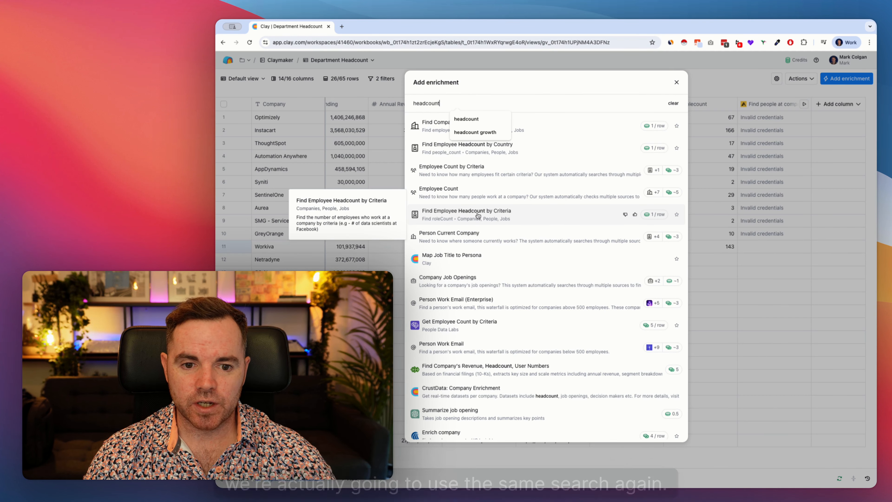
{"action": "left_click", "coordinate": [521, 214]}
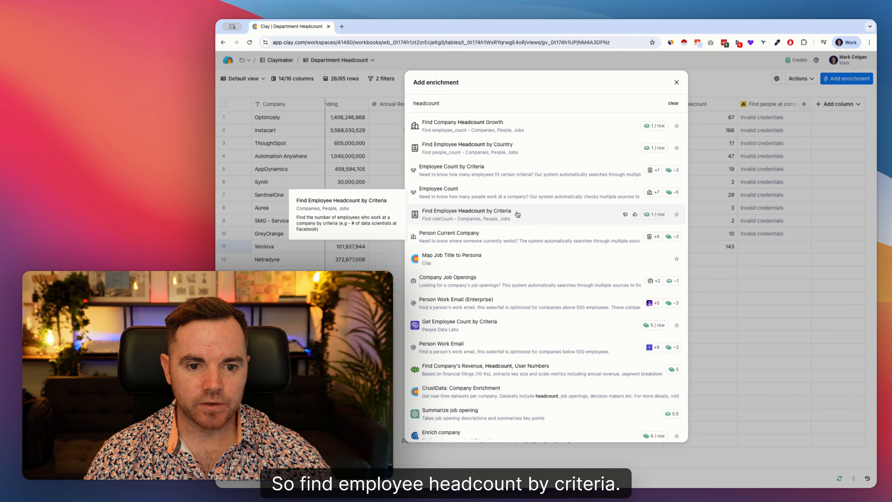
{"action": "left_click", "coordinate": [549, 216]}
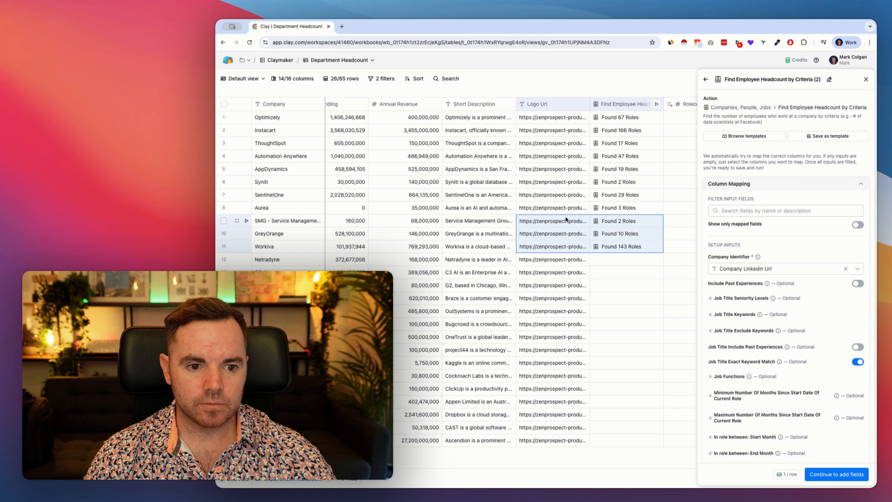
Add "Head of customer success" as a Job Title Keywords tag in the new headcount enrichment's column mapping
{"action": "left_click", "coordinate": [752, 186]}
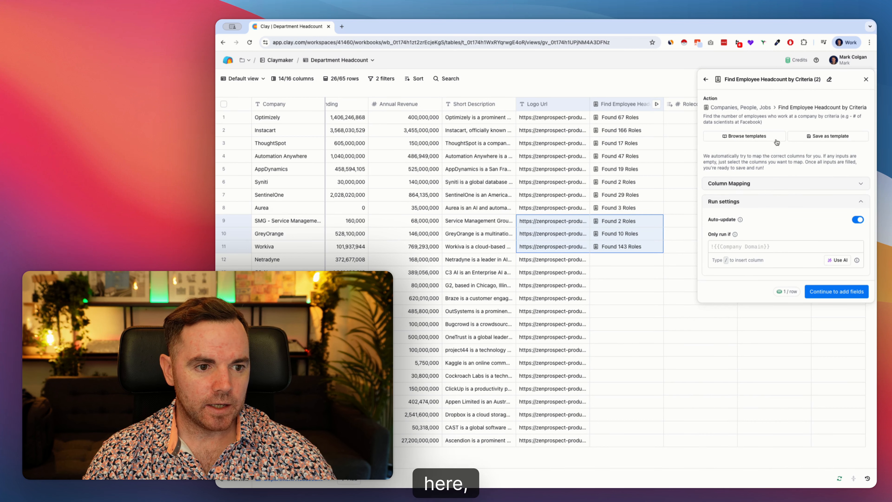
{"action": "left_click", "coordinate": [769, 186]}
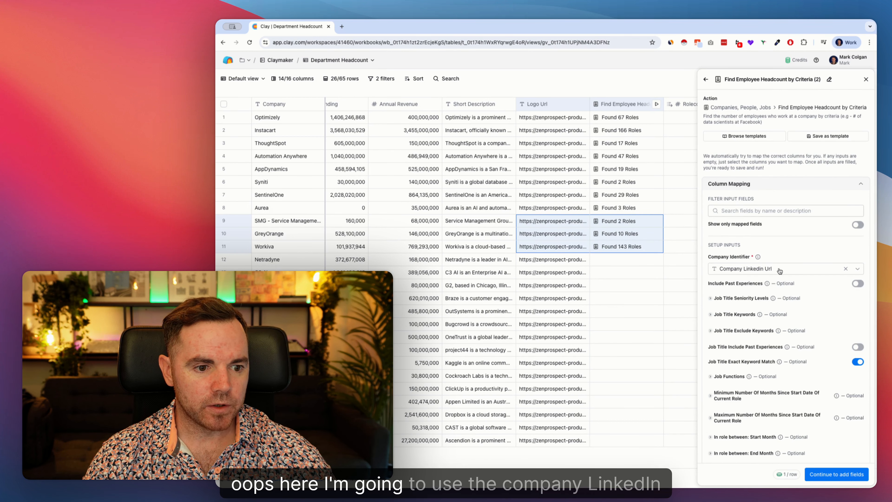
{"action": "scroll", "coordinate": [776, 272], "scroll_direction": "down", "scroll_amount": 3}
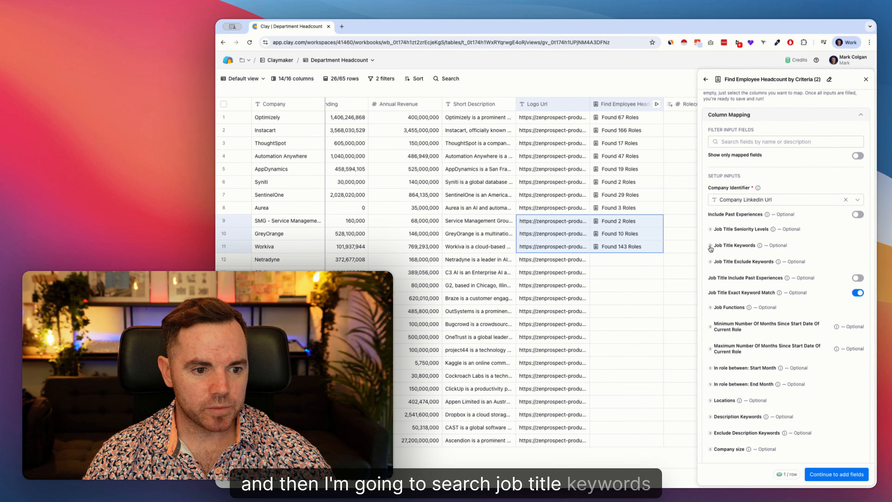
{"action": "left_click", "coordinate": [711, 246]}
{"action": "left_click", "coordinate": [745, 260]}
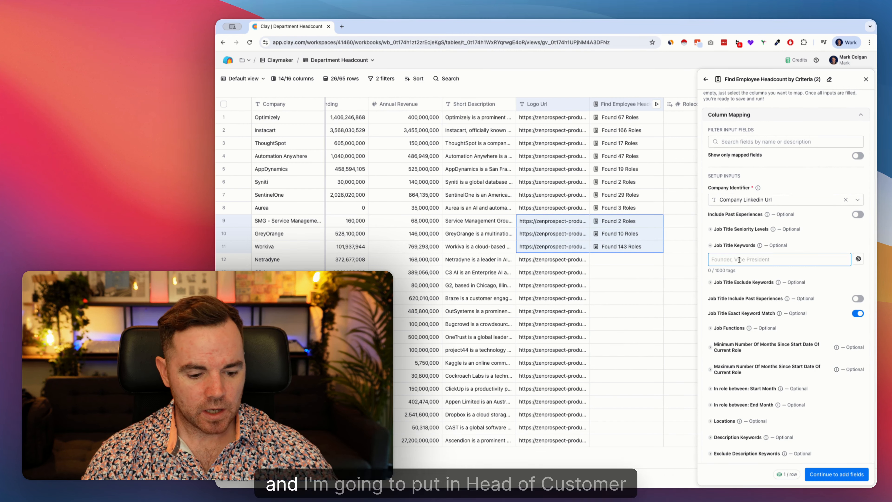
{"action": "type", "text": "Head of c"}
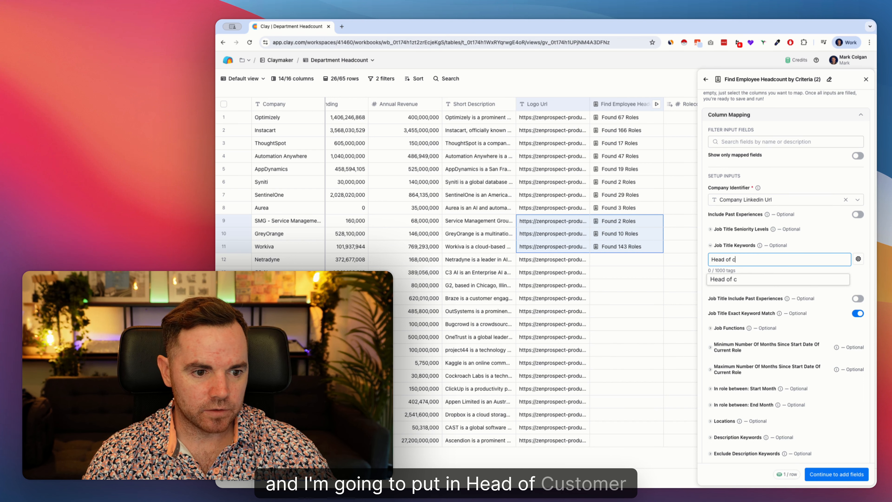
{"action": "type", "text": "ustomer success"}
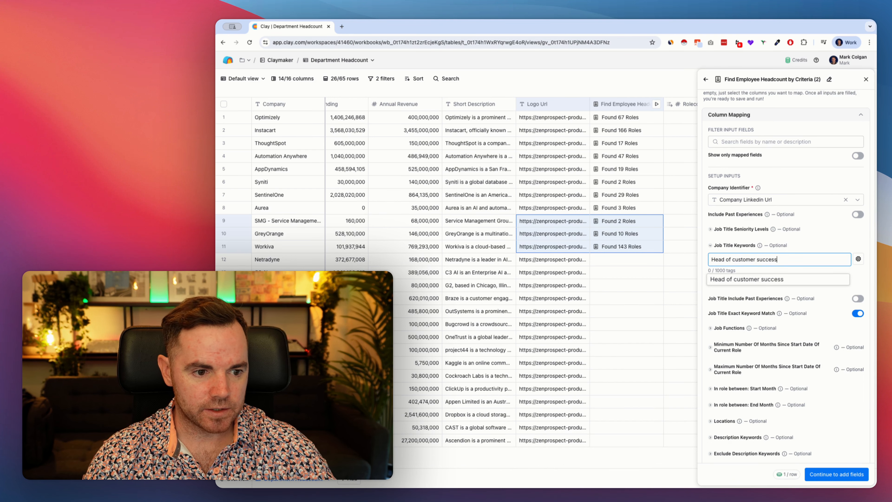
{"action": "left_click", "coordinate": [748, 279]}
{"action": "scroll", "coordinate": [760, 295], "scroll_direction": "up", "scroll_amount": 1}
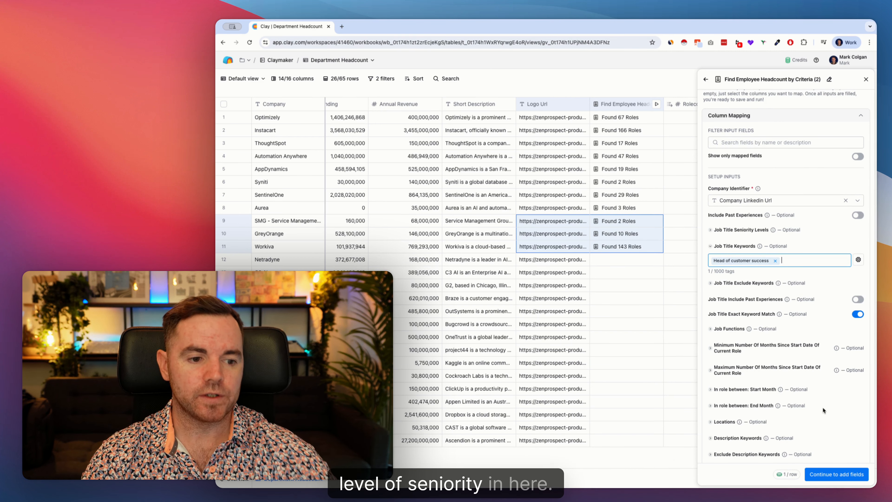
Include Role Count as an output column of the second headcount enrichment, then save and run it on 10 rows
{"action": "left_click", "coordinate": [837, 474]}
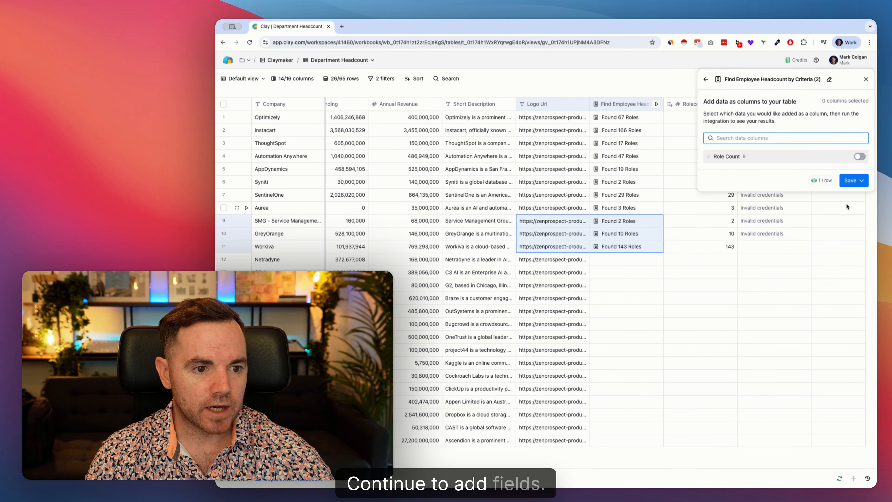
{"action": "left_click", "coordinate": [860, 156]}
{"action": "left_click", "coordinate": [853, 181]}
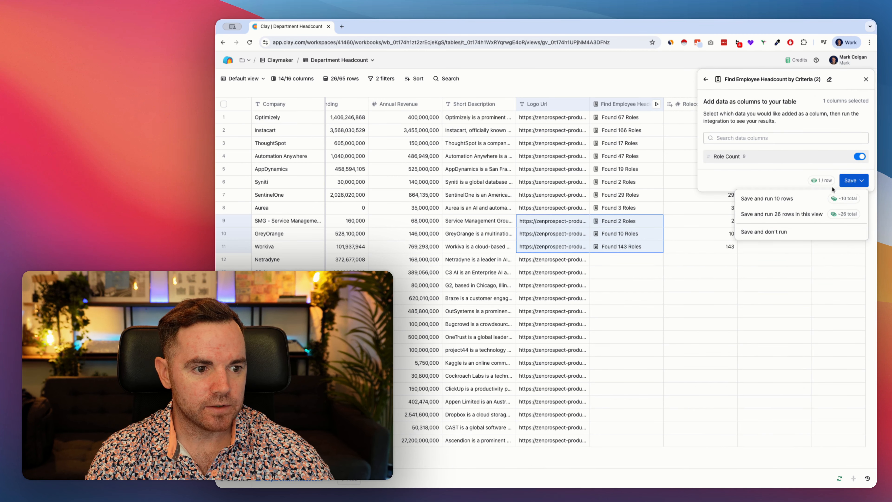
{"action": "left_click", "coordinate": [789, 199]}
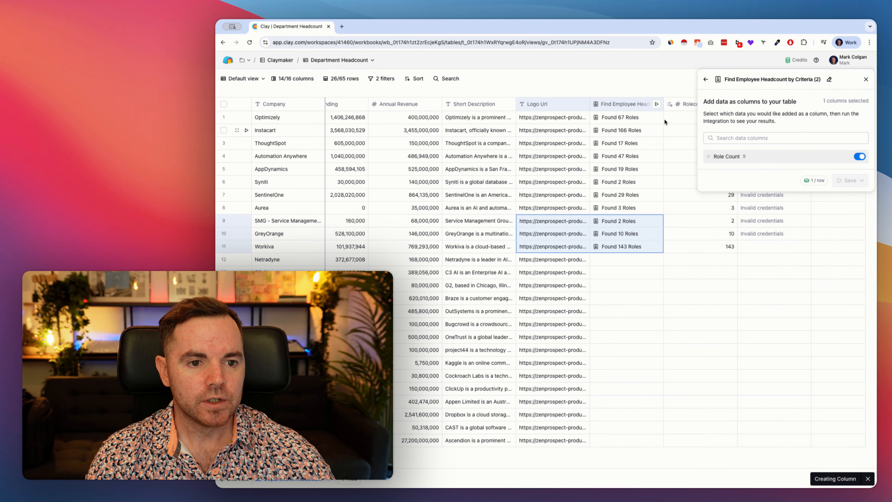